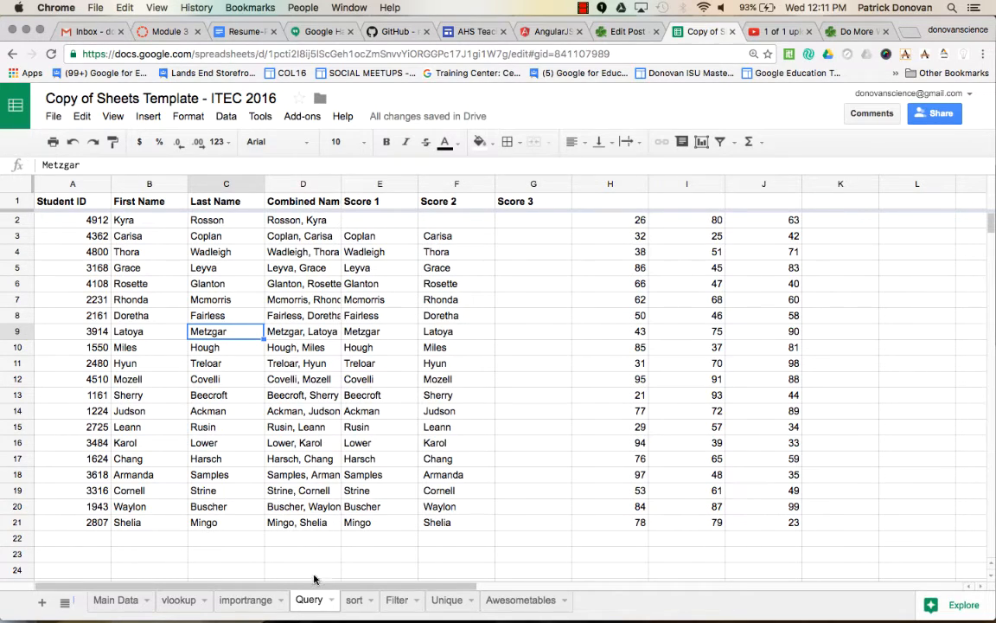
- Start a SORT formula in cell A2 of the sort sheet
left_click(351, 599)
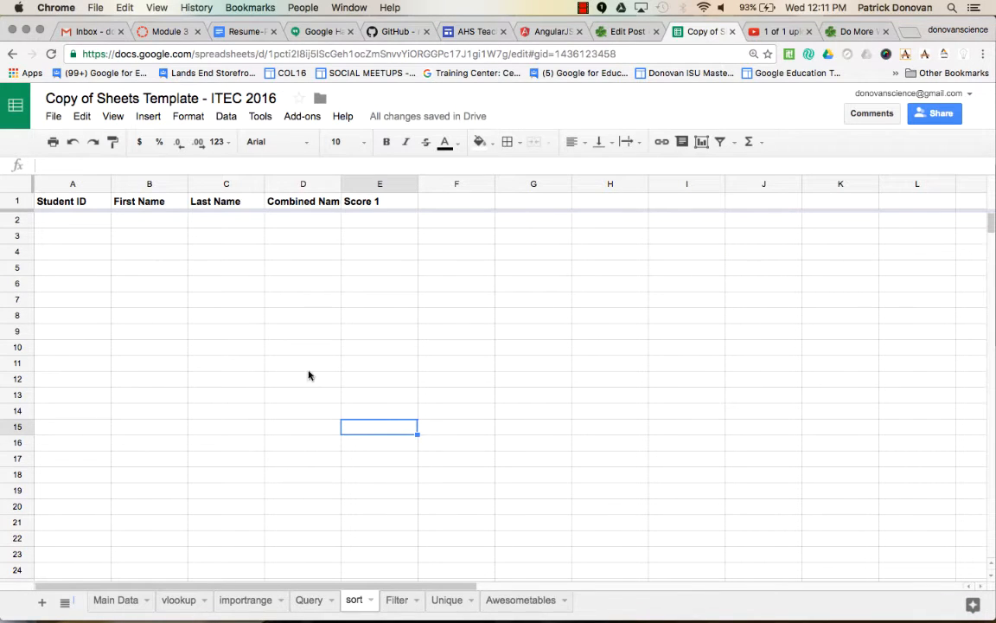
left_click(70, 223)
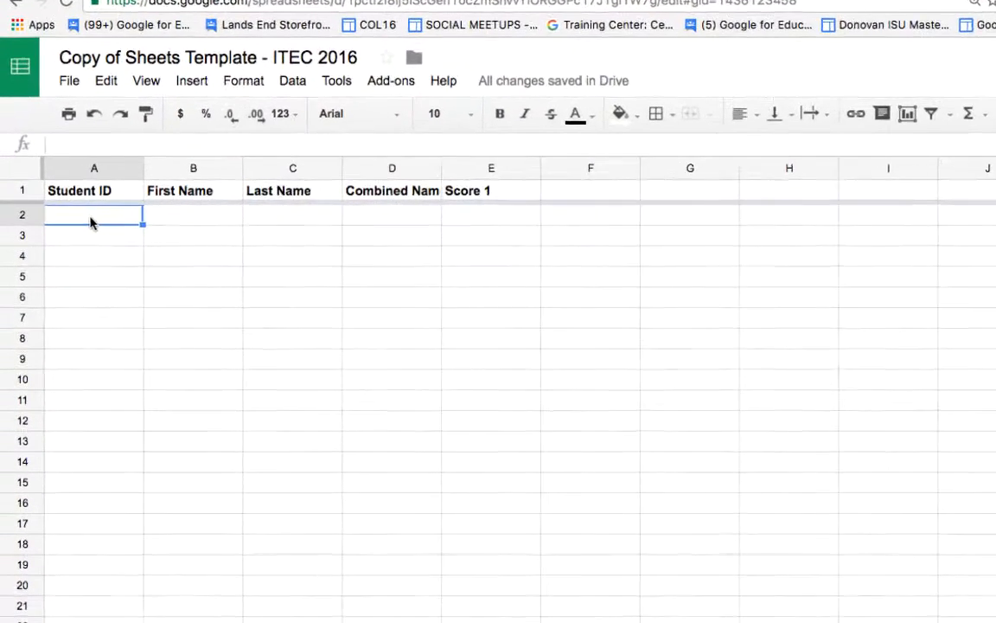
type("=sor")
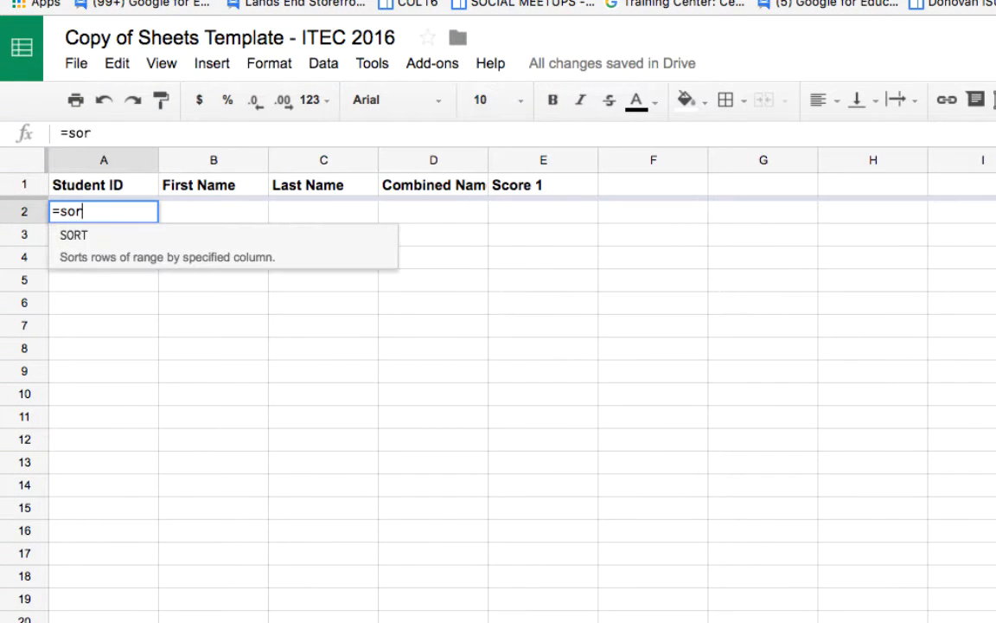
type("t(")
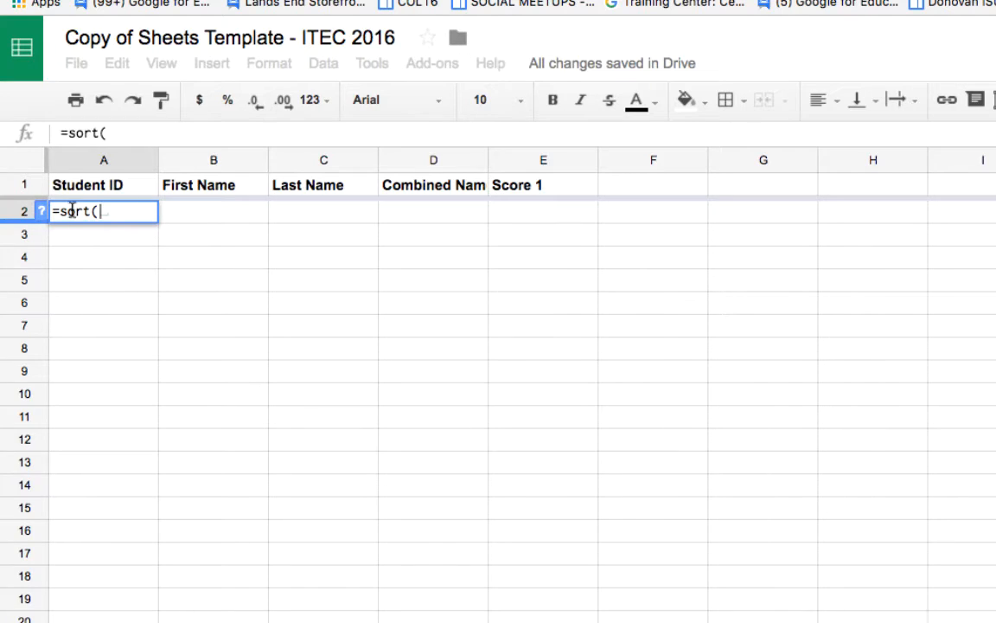
left_click(41, 212)
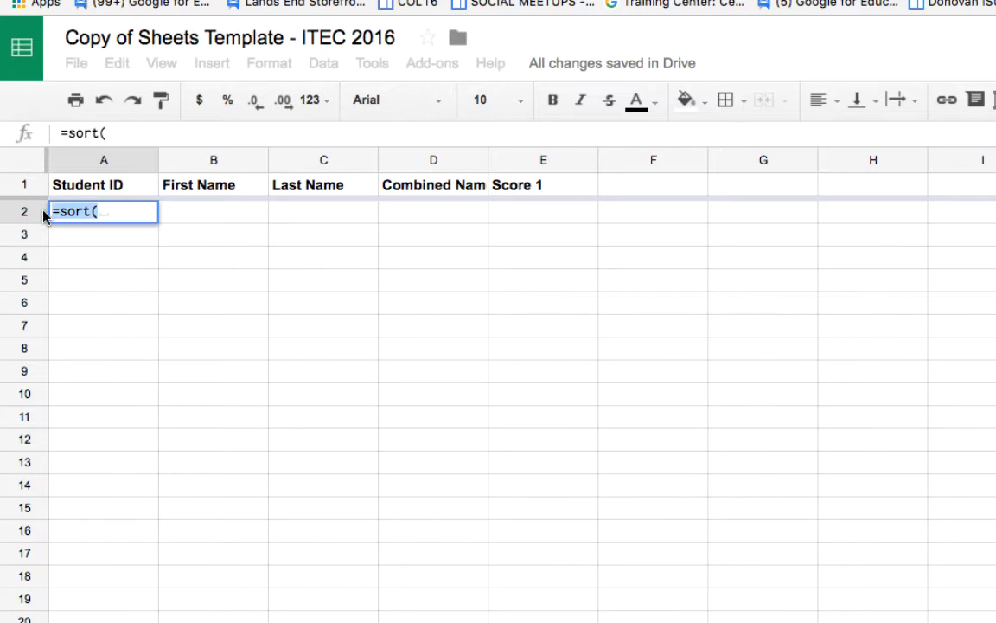
left_click(118, 211)
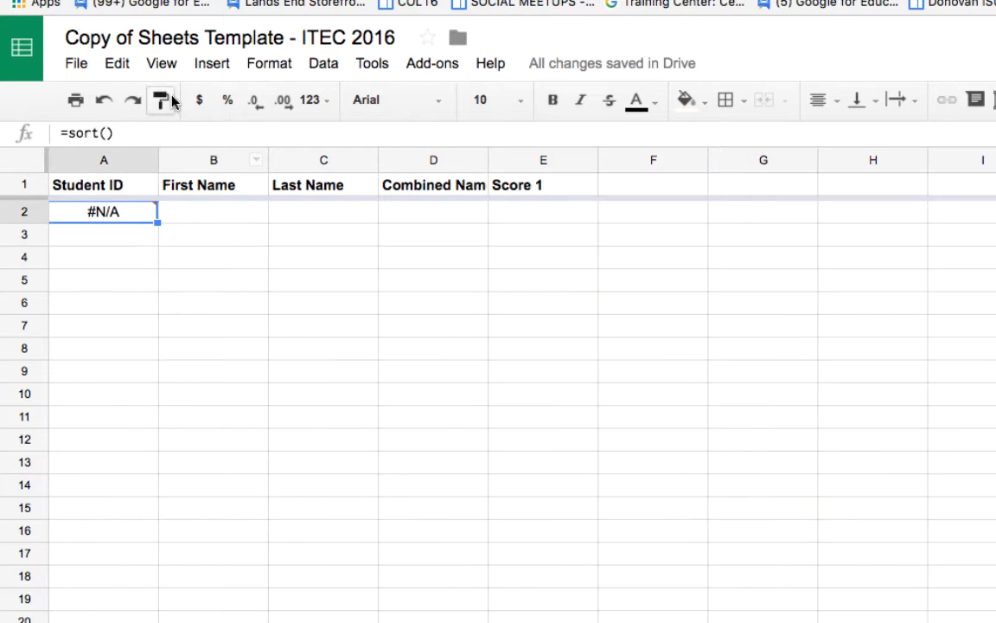
- Set the range of the SORT formula in A2 to 'Main Data'!B3:I22, followed by a comma
left_click(110, 132)
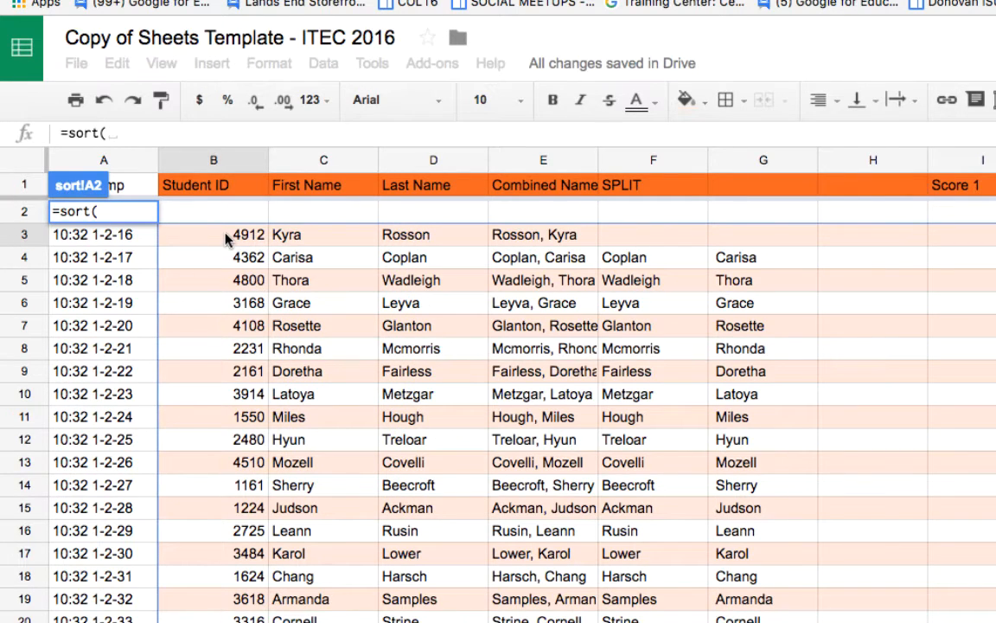
left_click(227, 239)
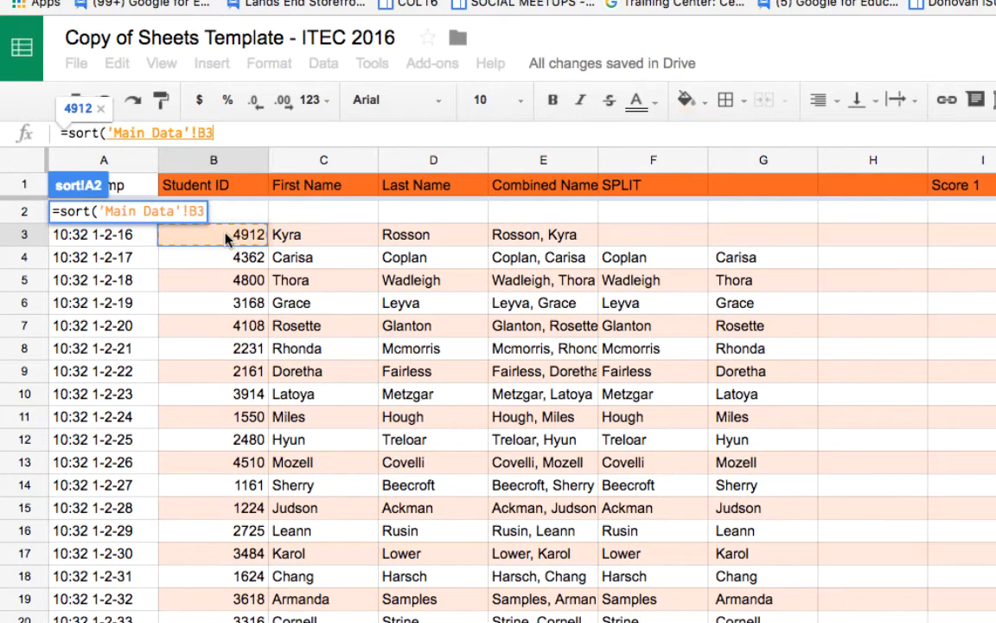
left_click_drag(226, 238, 977, 622)
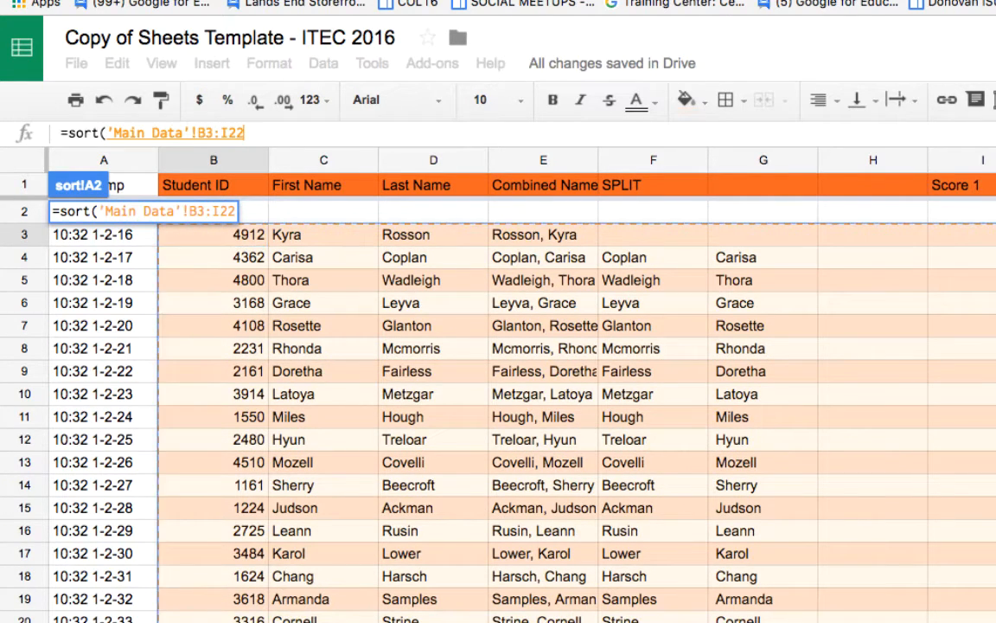
type(",")
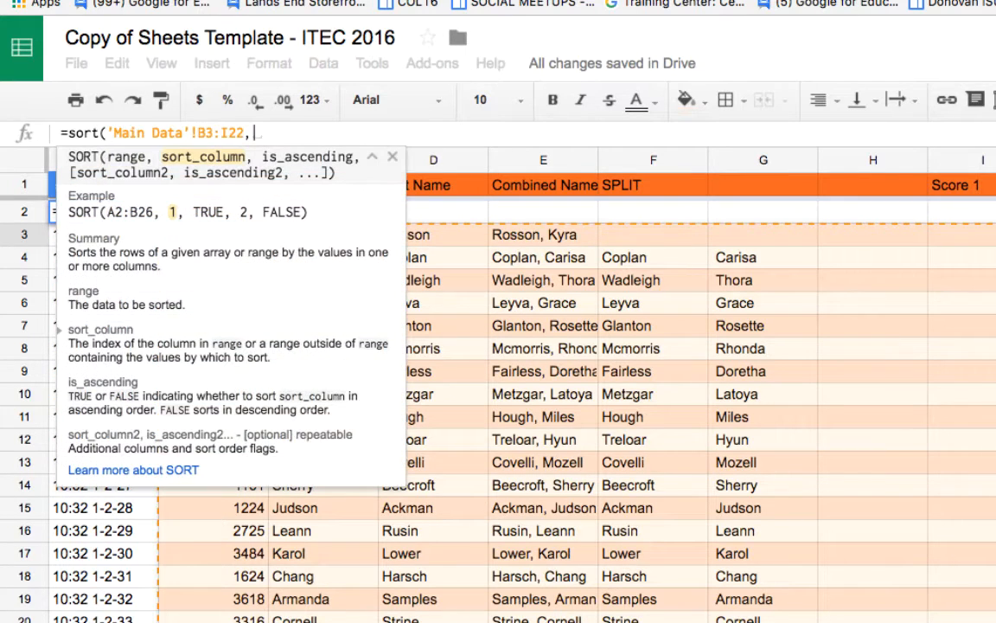
- Complete the SORT formula on the sort sheet with sort column 8 and FALSE for descending order
left_click(363, 621)
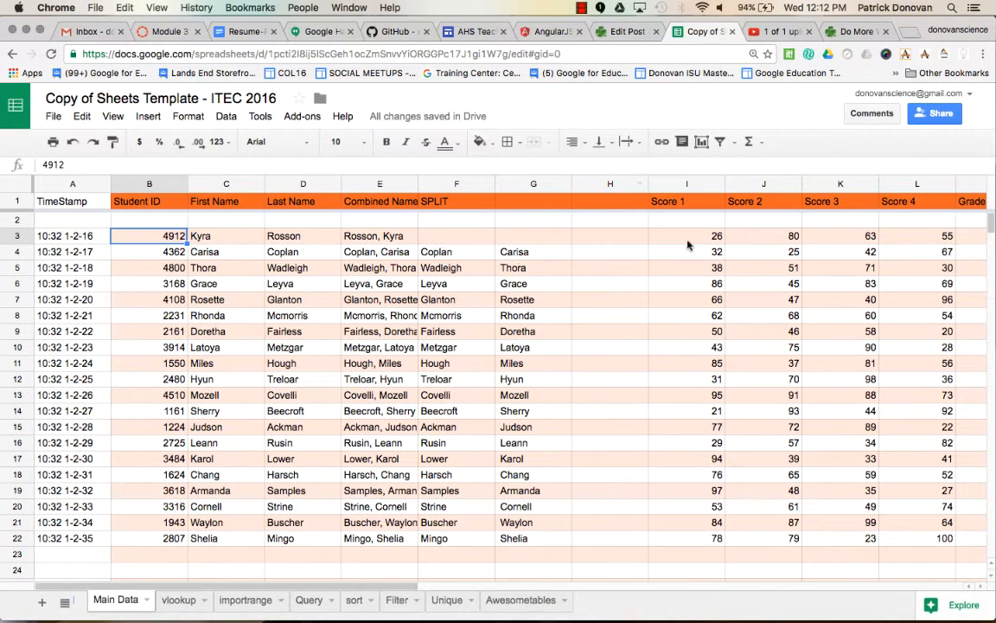
left_click(354, 601)
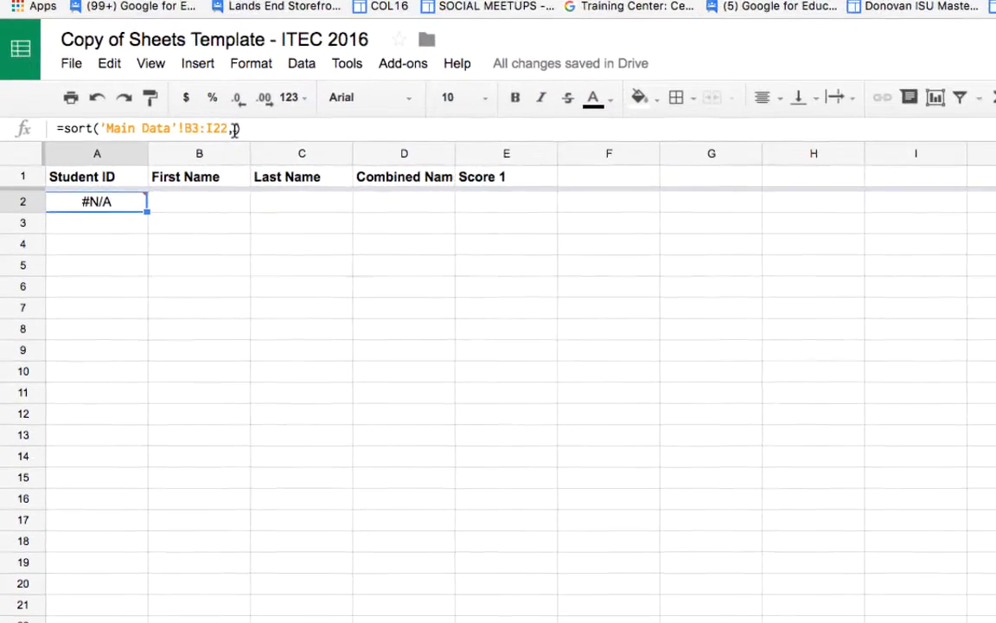
left_click(175, 165)
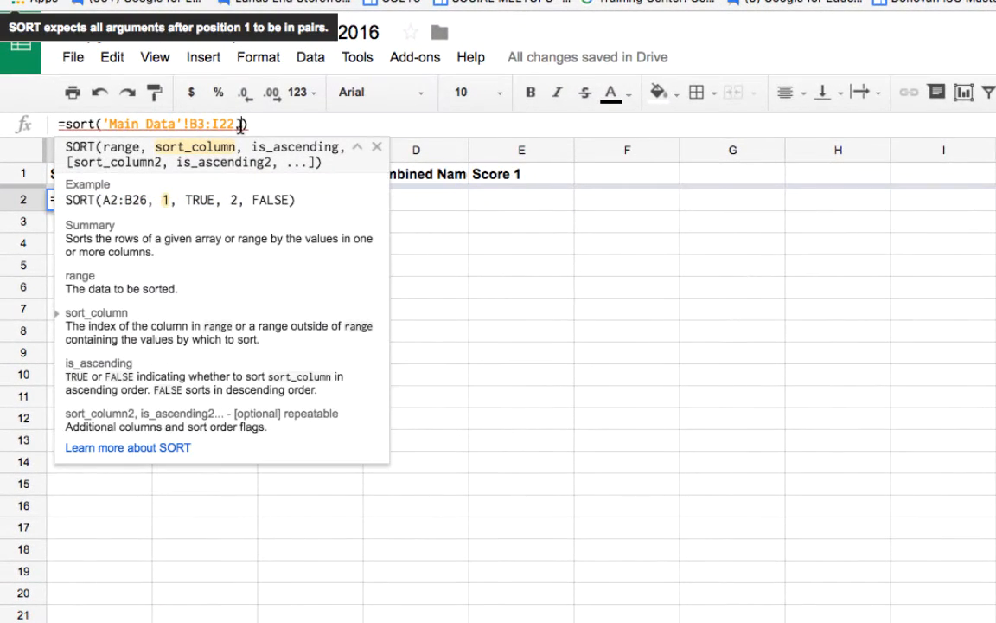
type("8,")
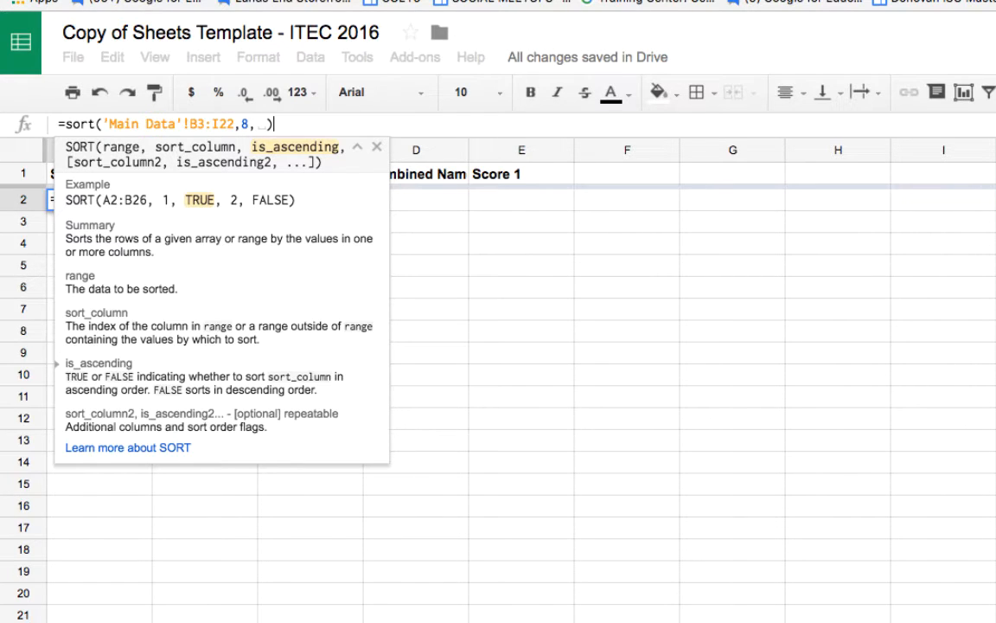
type("FALSE")
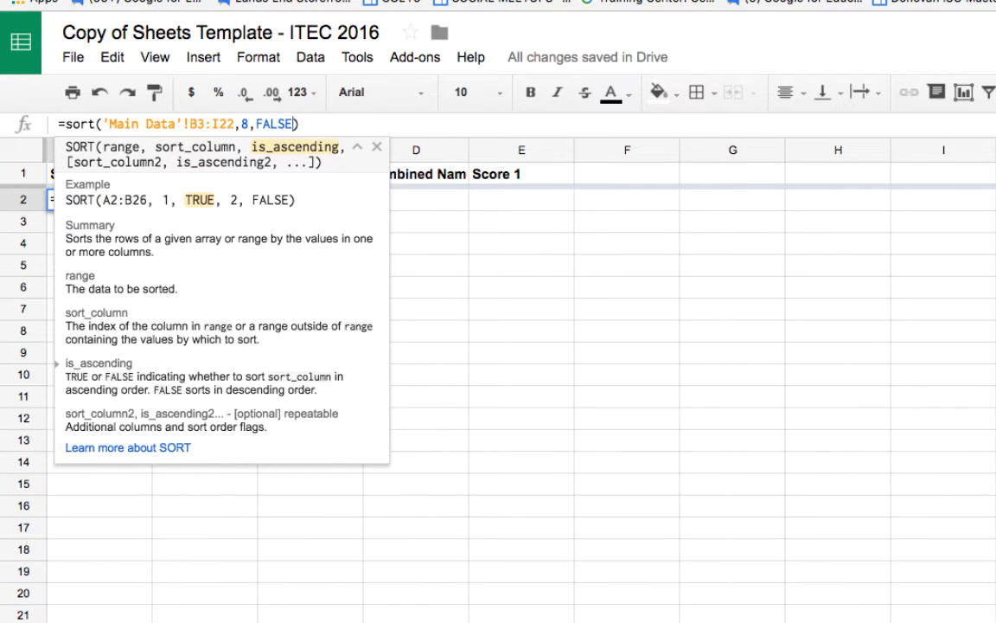
key("Return")
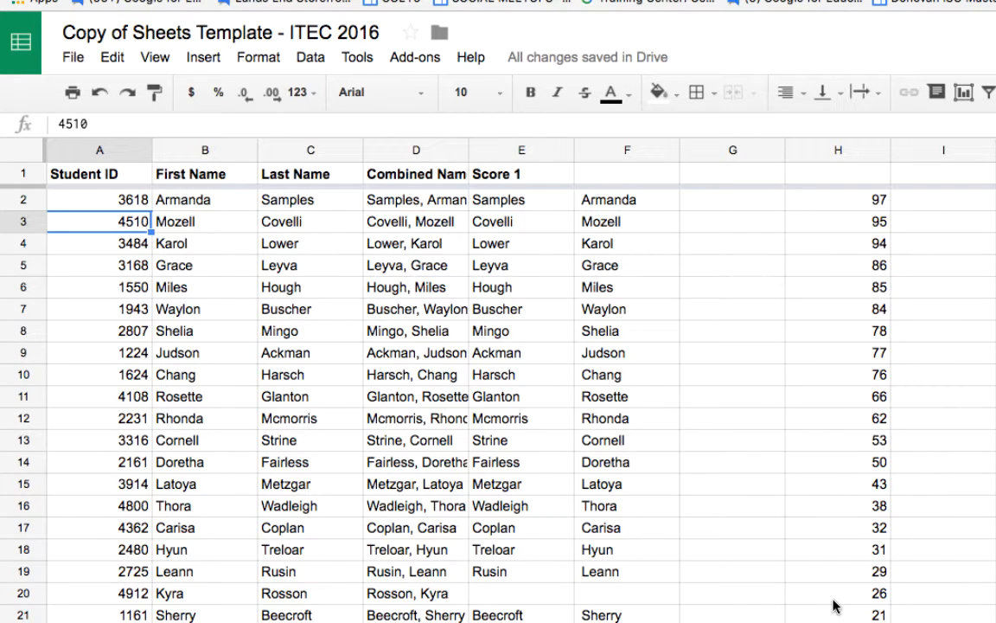
- Change the is_ascending argument of the SORT formula in A2 to True
left_click(103, 198)
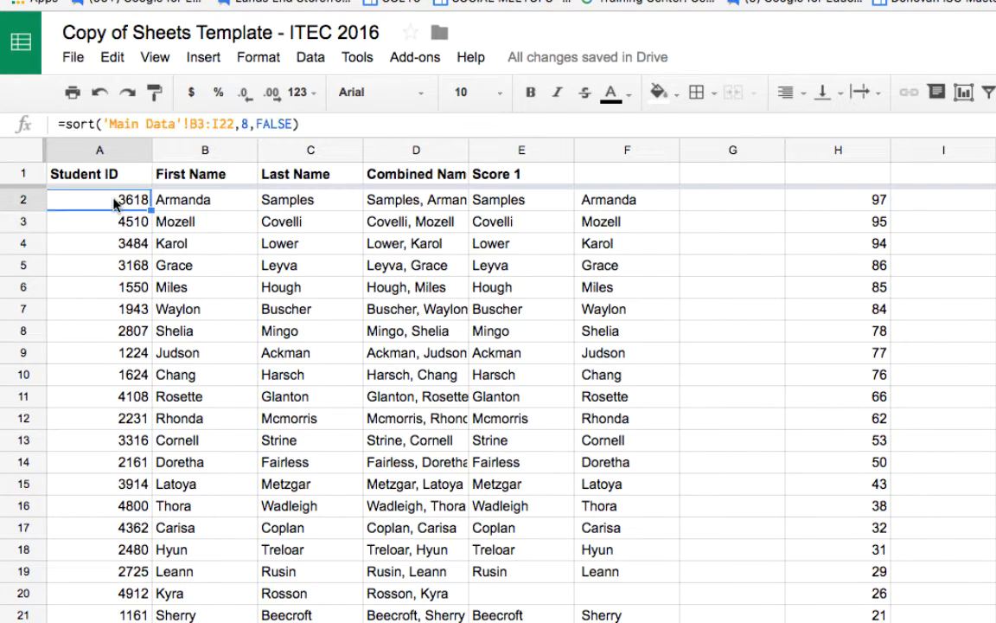
left_click(290, 125)
key("BackSpace")
key("BackSpace")
key("BackSpace")
key("BackSpace")
key("BackSpace")
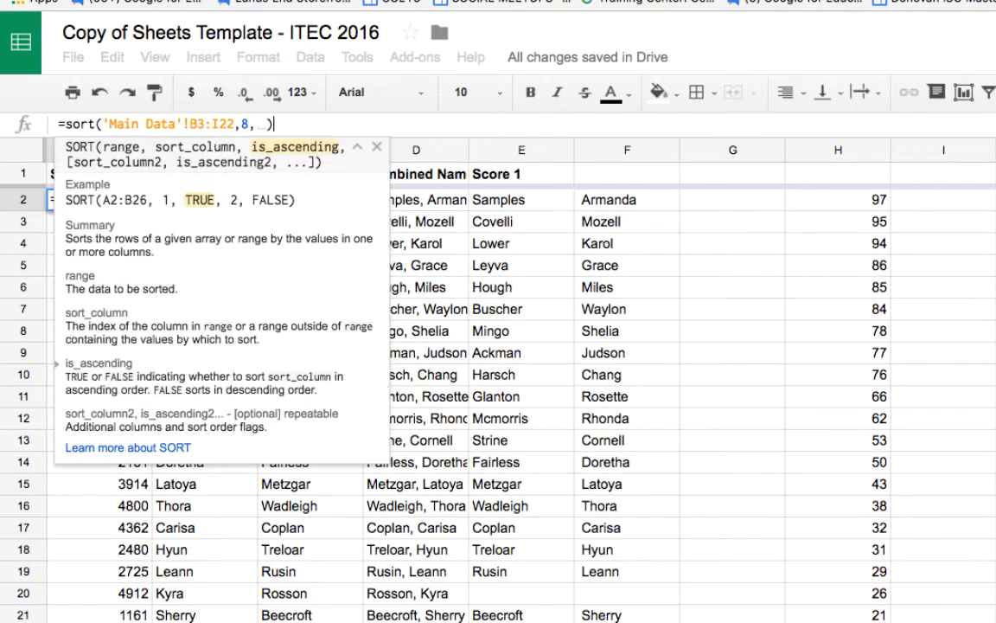
type("True")
key("Return")
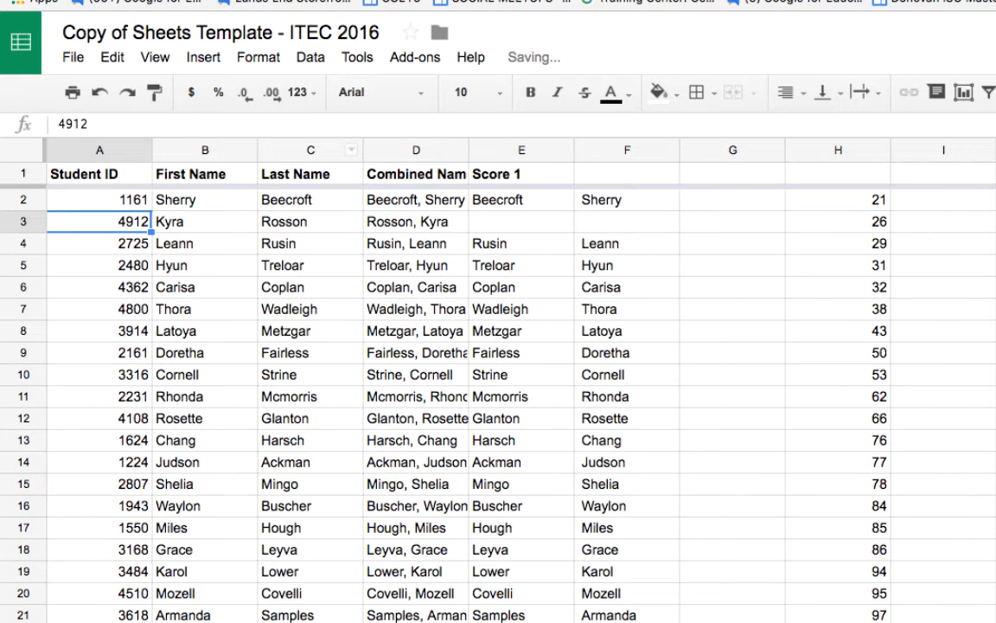
- Set the is_ascending argument for column 8 in A2's SORT formula to False
left_click(125, 198)
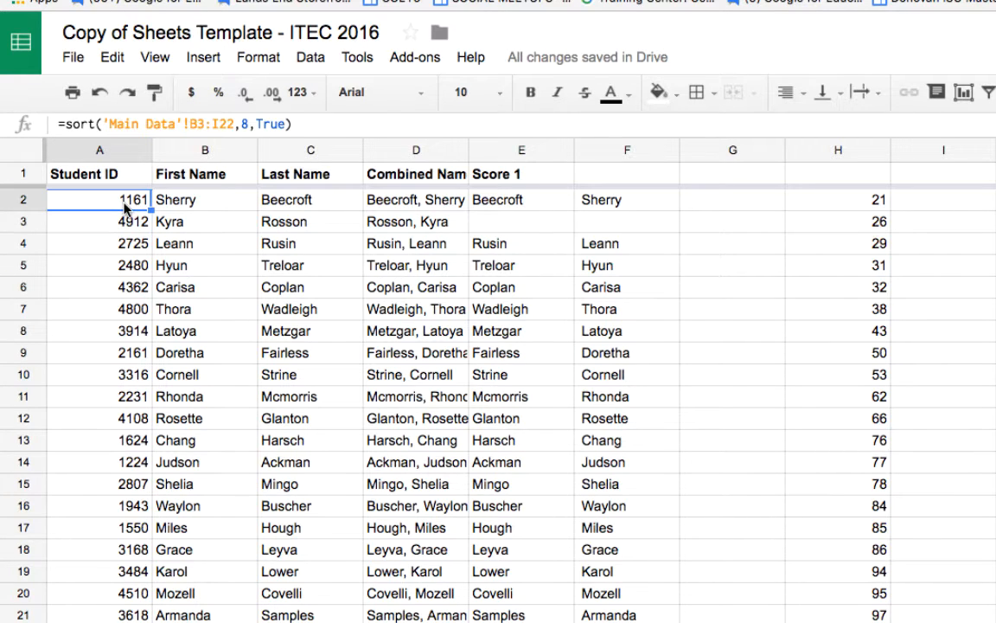
left_click(264, 124)
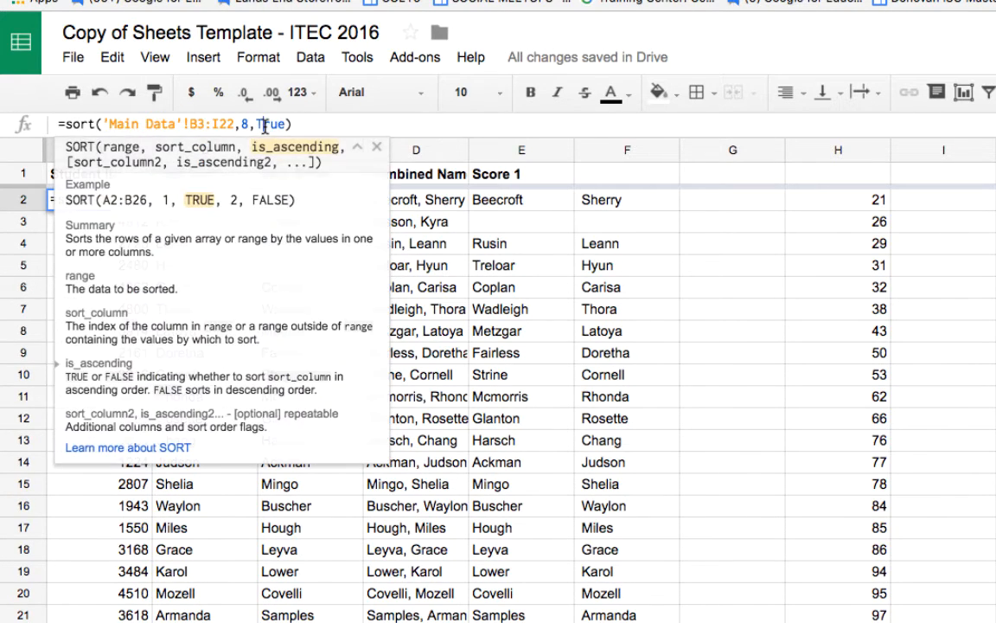
key("BackSpace")
key("BackSpace")
key("BackSpace")
key("BackSpace")
type("Fakse")
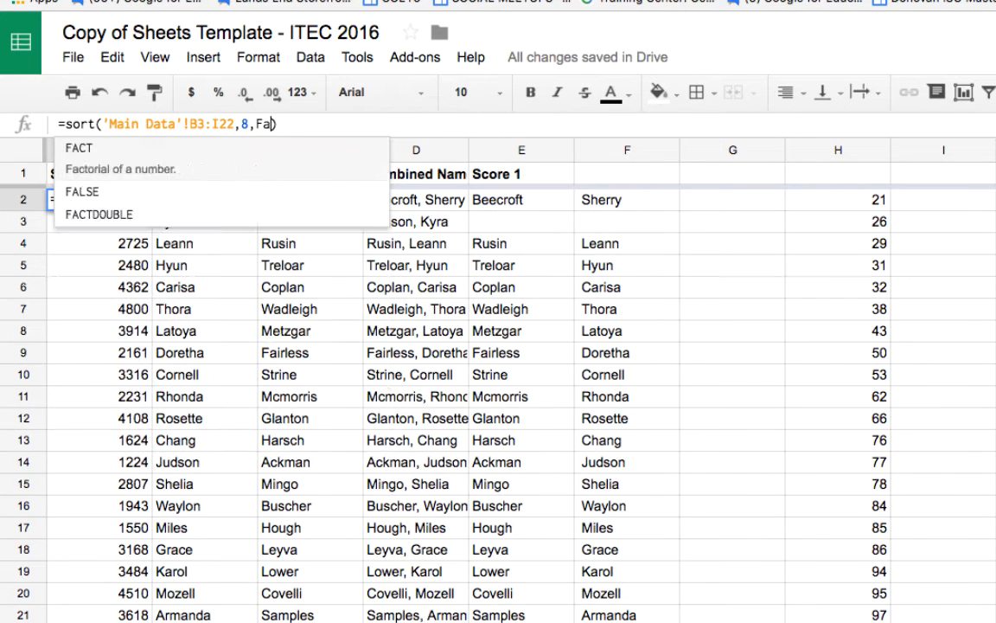
key("BackSpace")
key("BackSpace")
key("BackSpace")
type("lse")
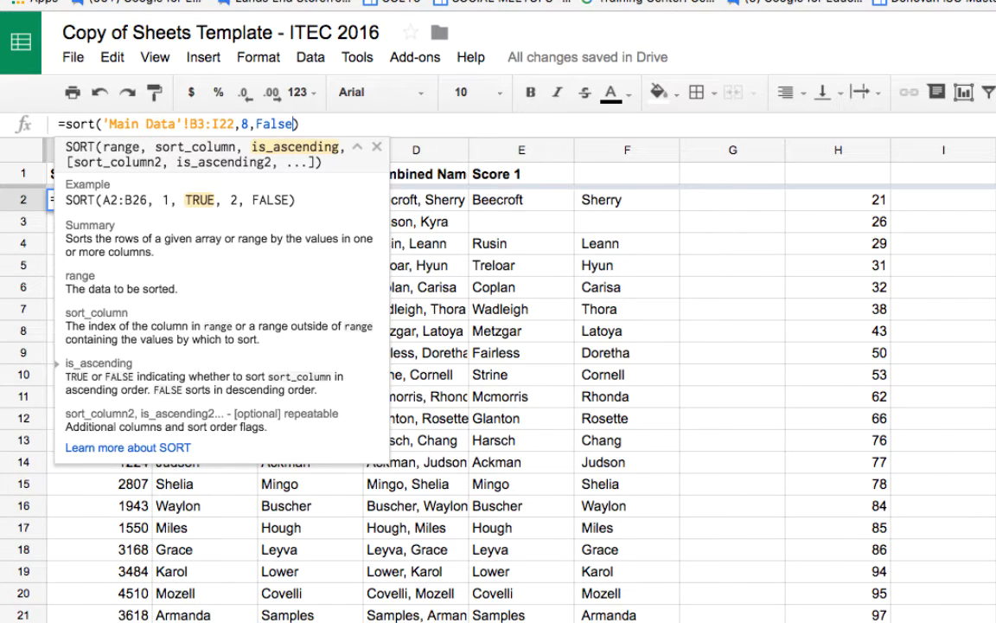
- Add a second sort key to the SORT formula in A2, using column 3 with TRUE for ascending order
type(", ")
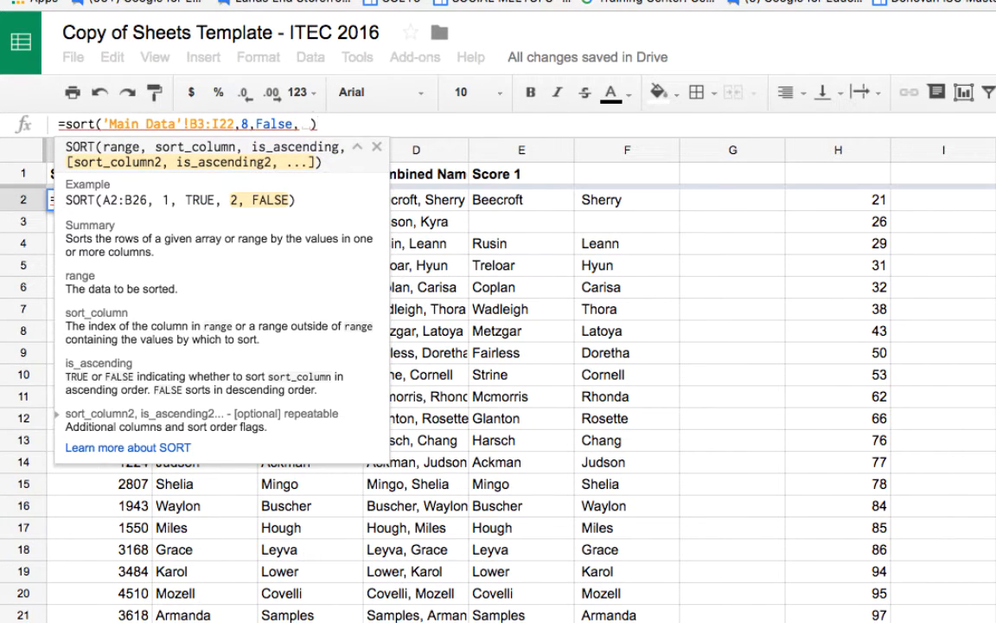
type("3, ")
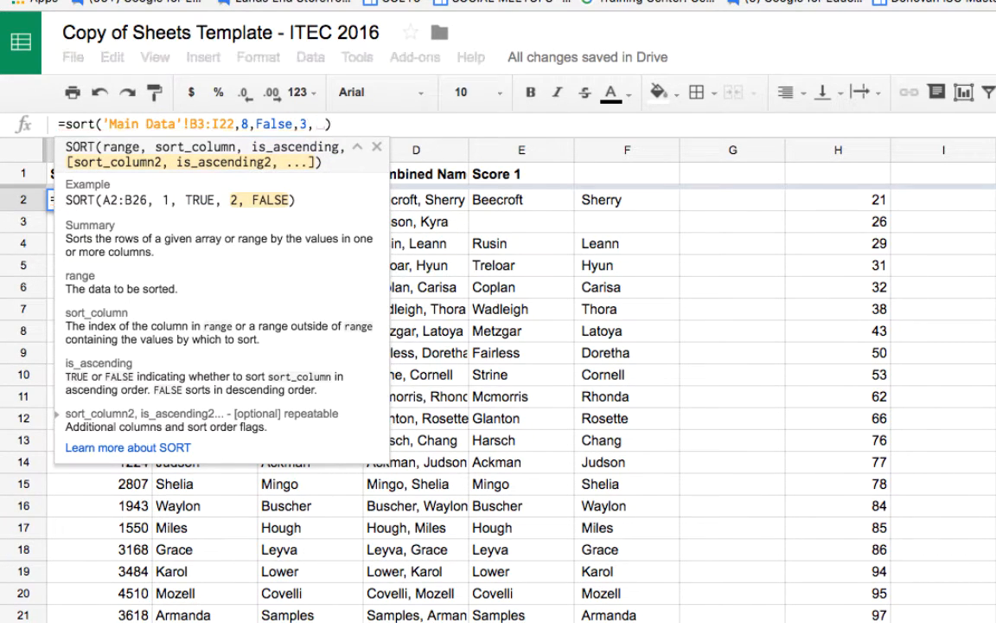
type("TRUE")
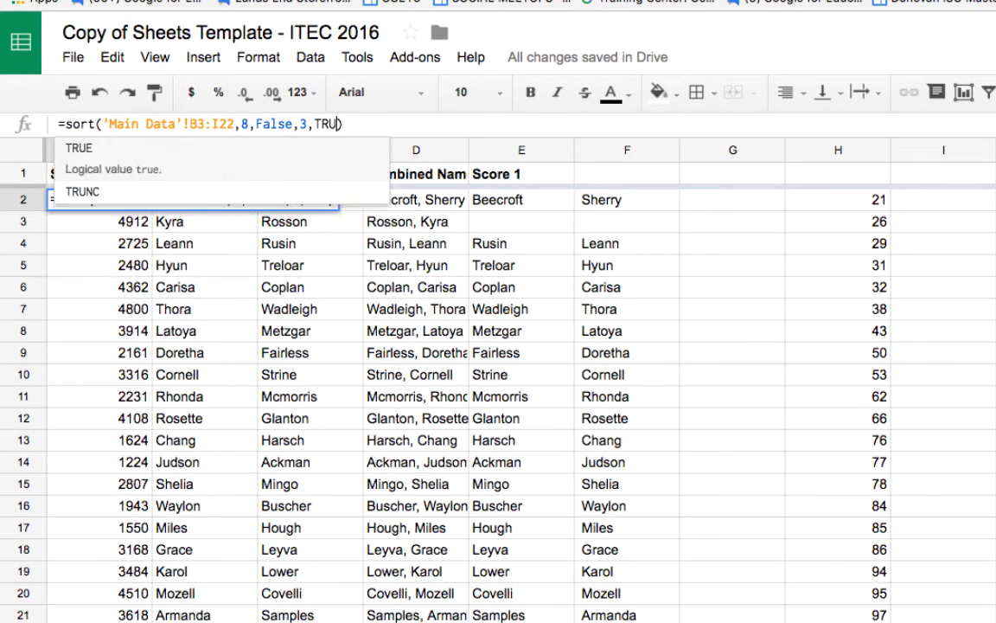
key("Return")
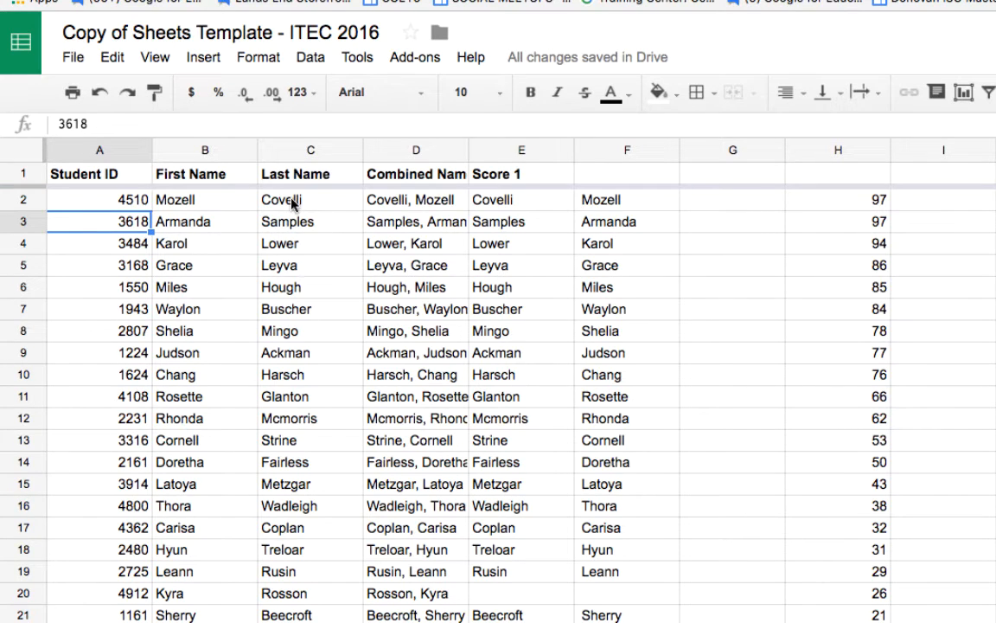
left_click(121, 182)
left_click(118, 204)
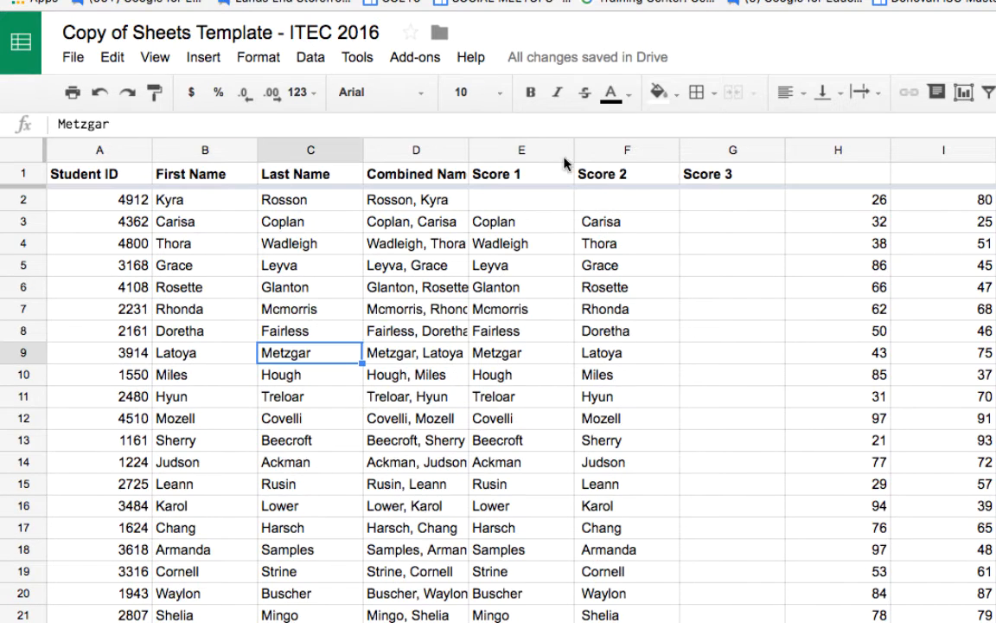
- On the Query sheet, wrap A2's formula in SORT so it reads =sort(query('Main Data'!B3:K22))
left_click(134, 195)
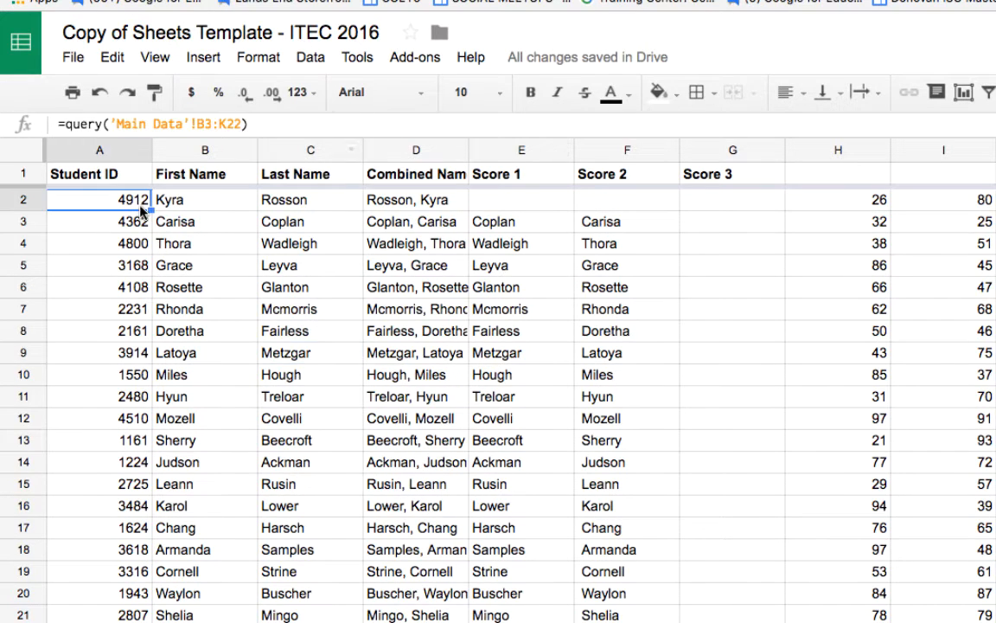
left_click(66, 122)
type("sort(")
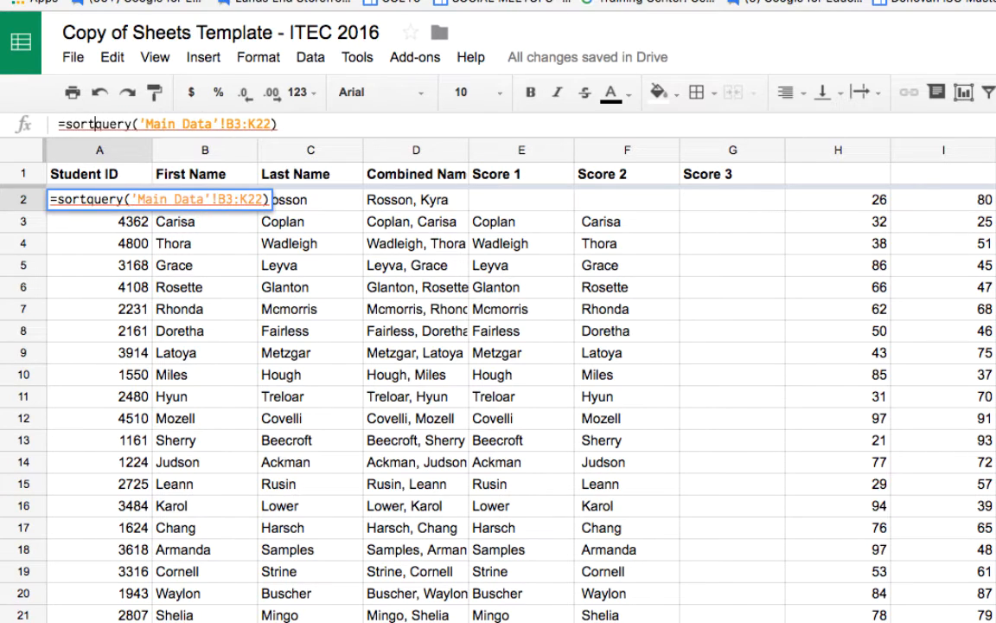
left_click(290, 125)
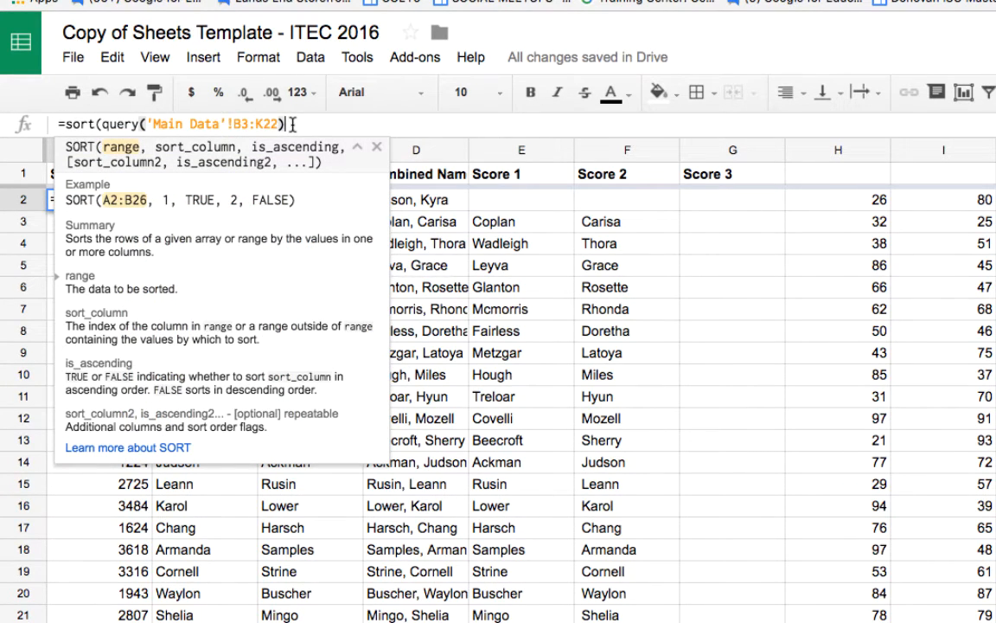
type(")")
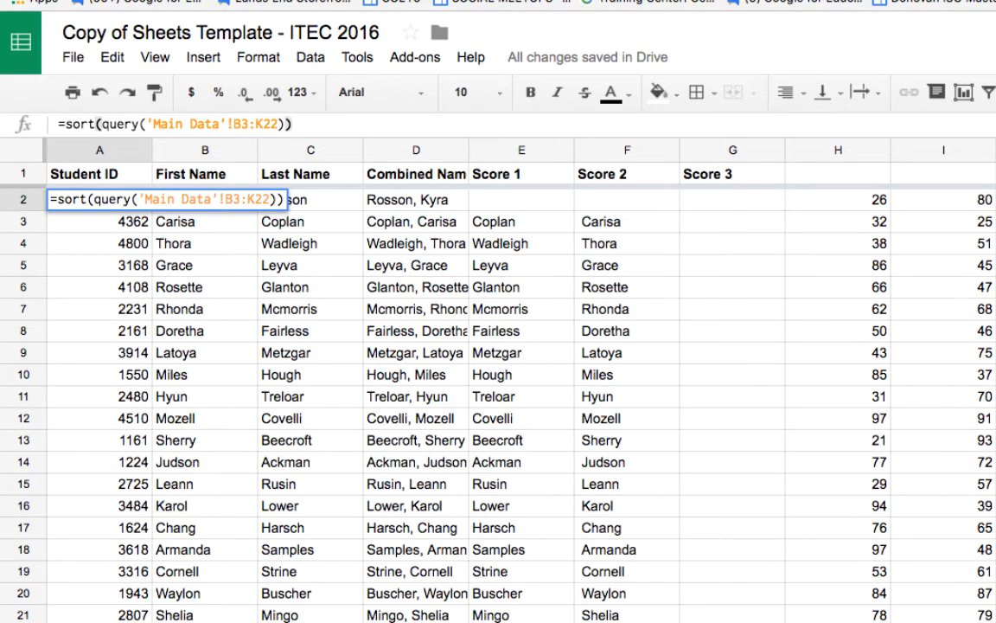
key("Return")
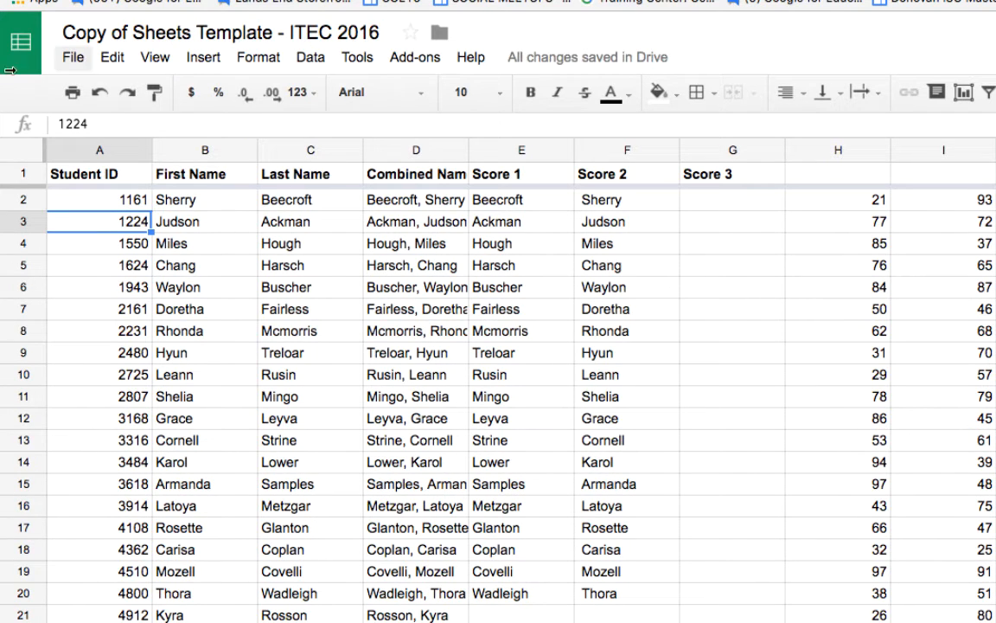
- Enclose the query('Main Data'!B3:K22) part of A2's SORT formula in its own pair of parentheses
left_click(87, 195)
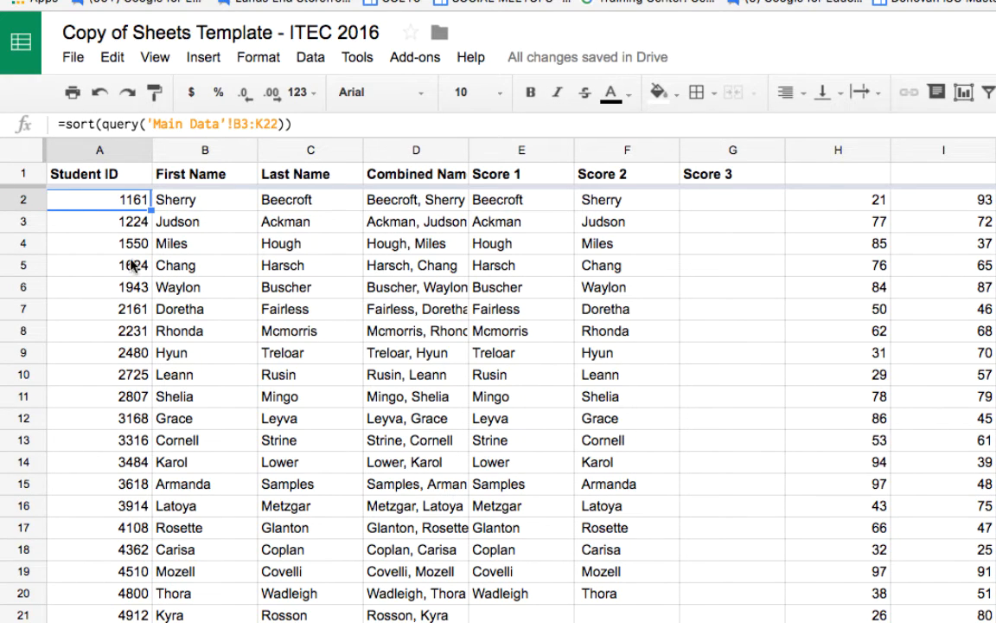
left_click(252, 124)
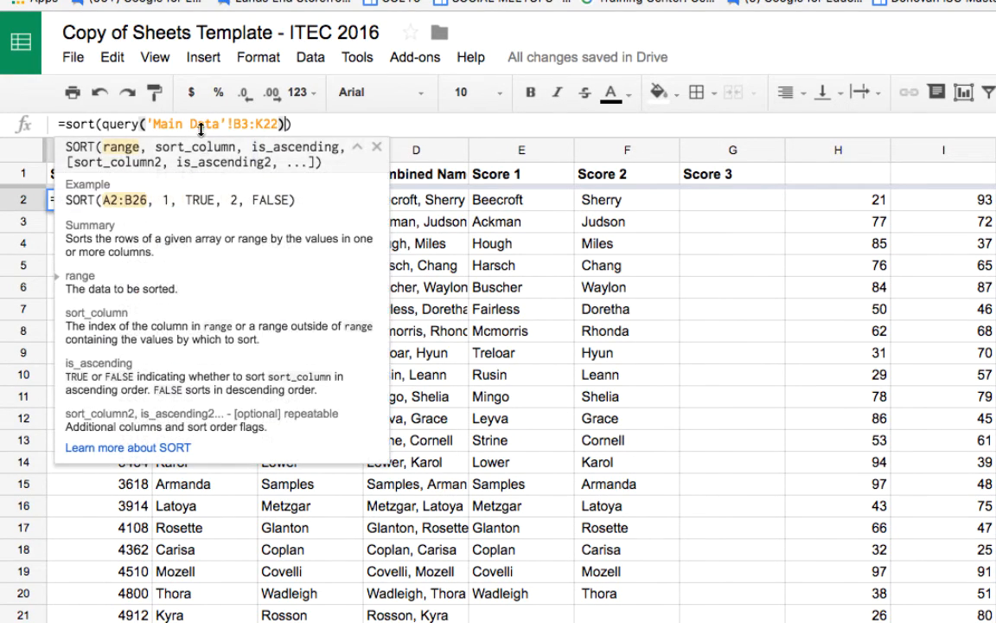
left_click(101, 124)
type("(")
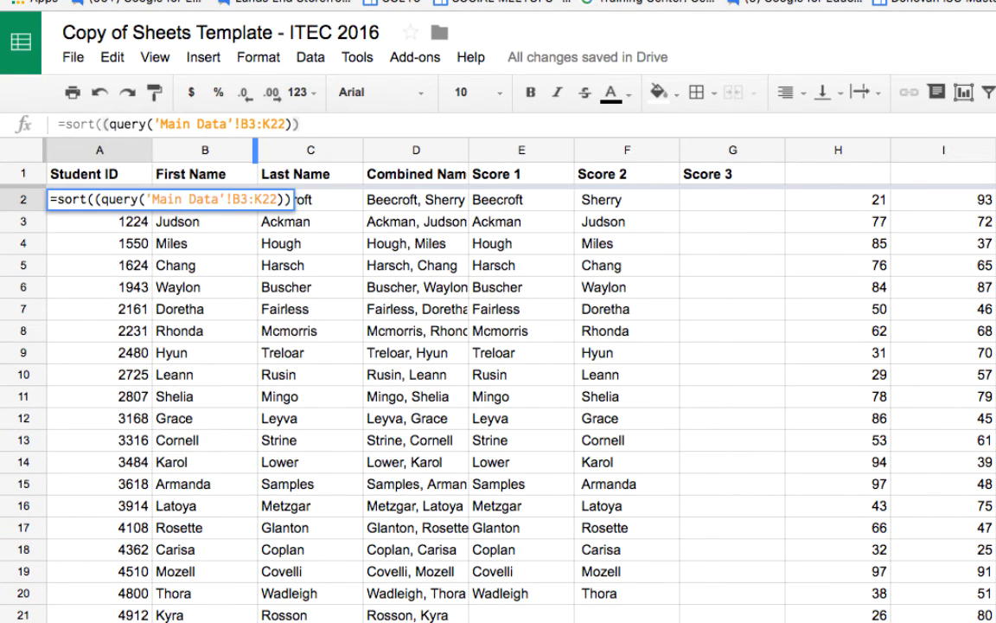
left_click(294, 123)
type(")")
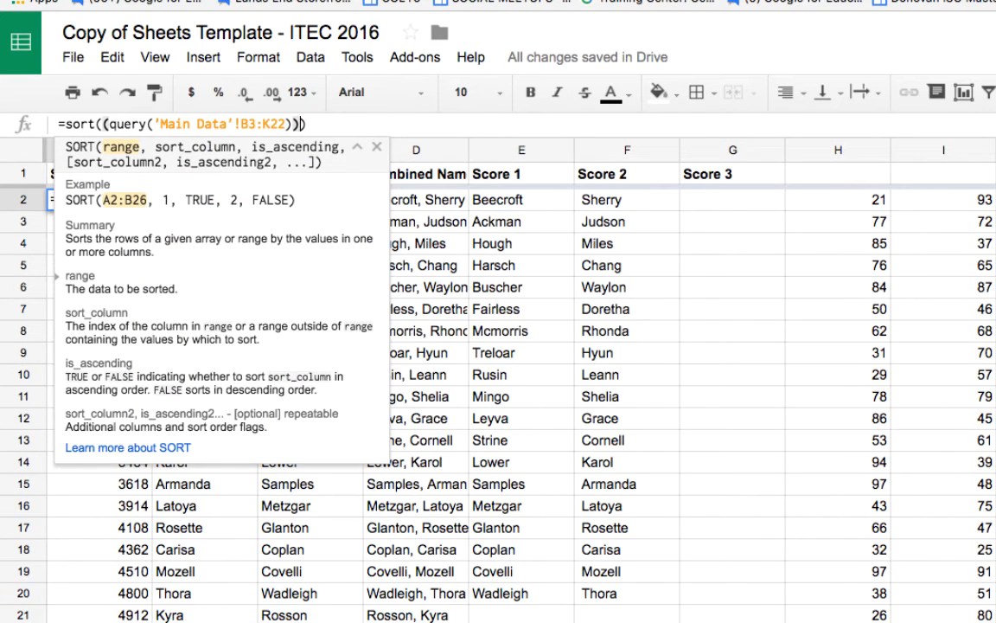
- Add sort column 3 with is_ascending FALSE to A2's formula so it reads =sort((query('Main Data'!B3:K22)),3,FALSE)
type(", ")
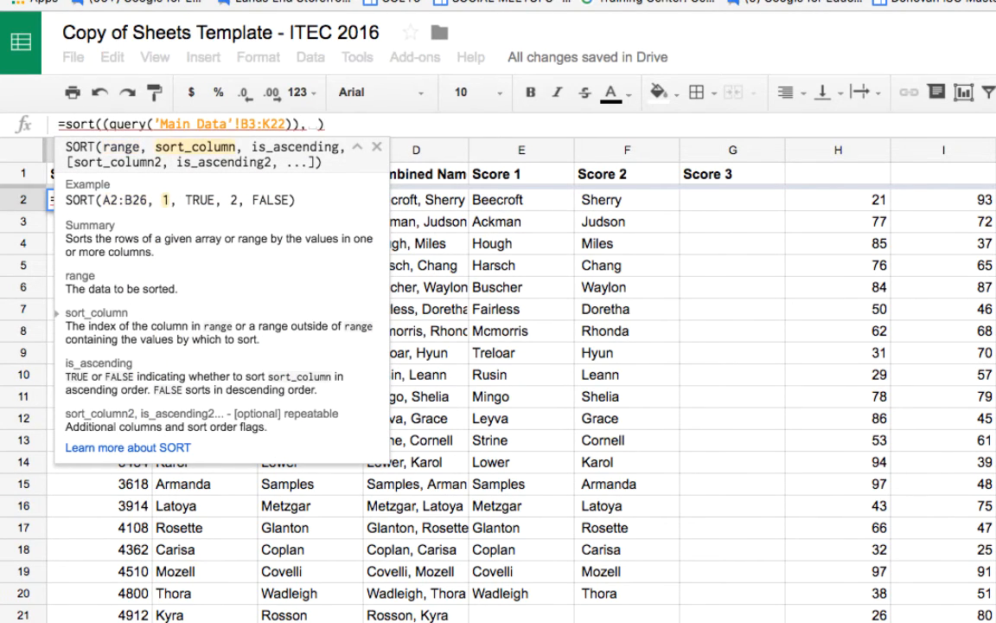
type("3,")
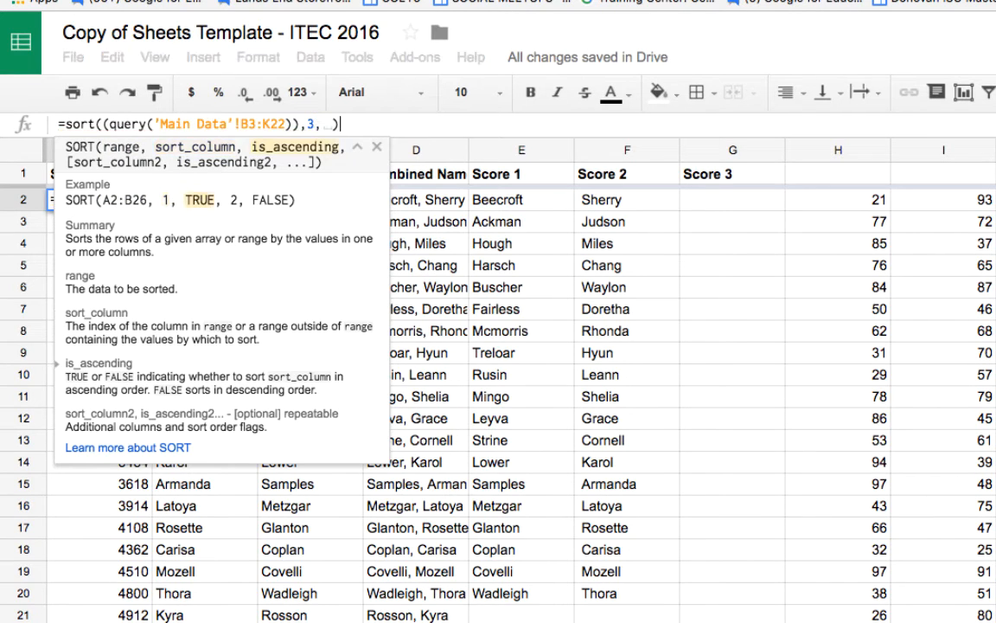
type("FALSE")
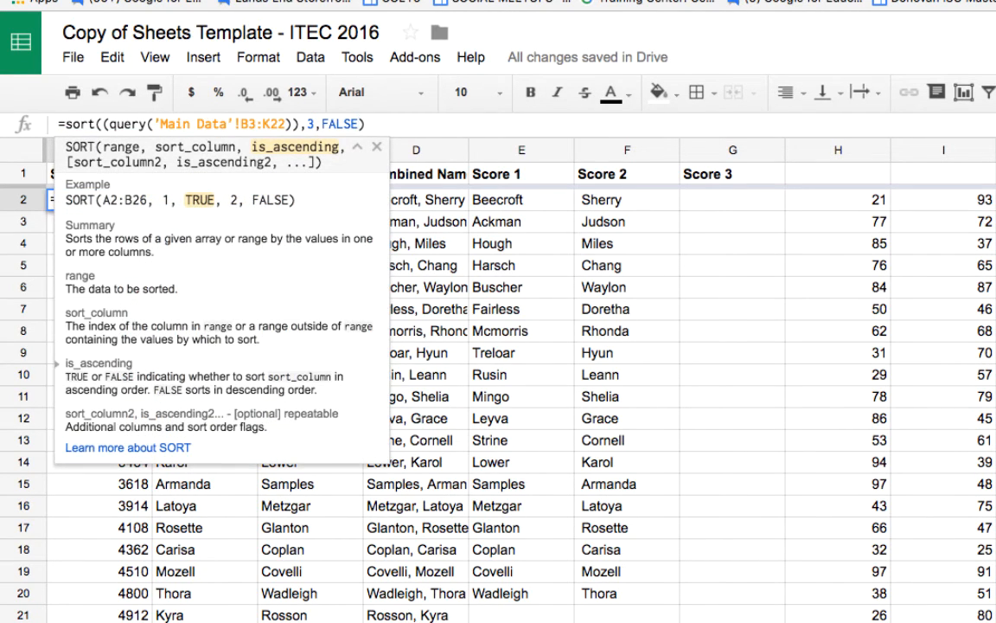
key("Return")
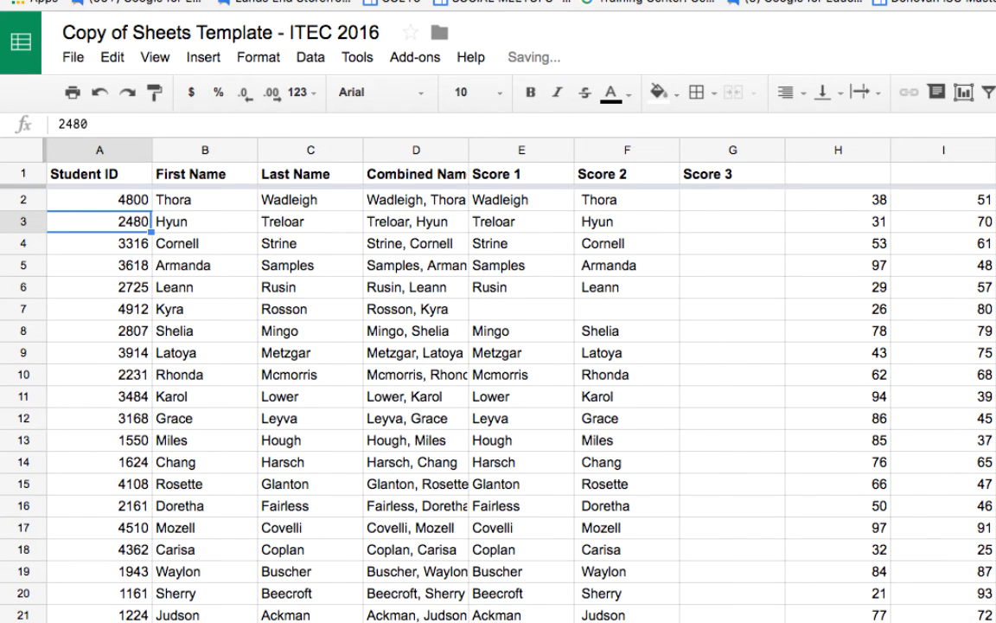
left_click(84, 195)
left_click(270, 205)
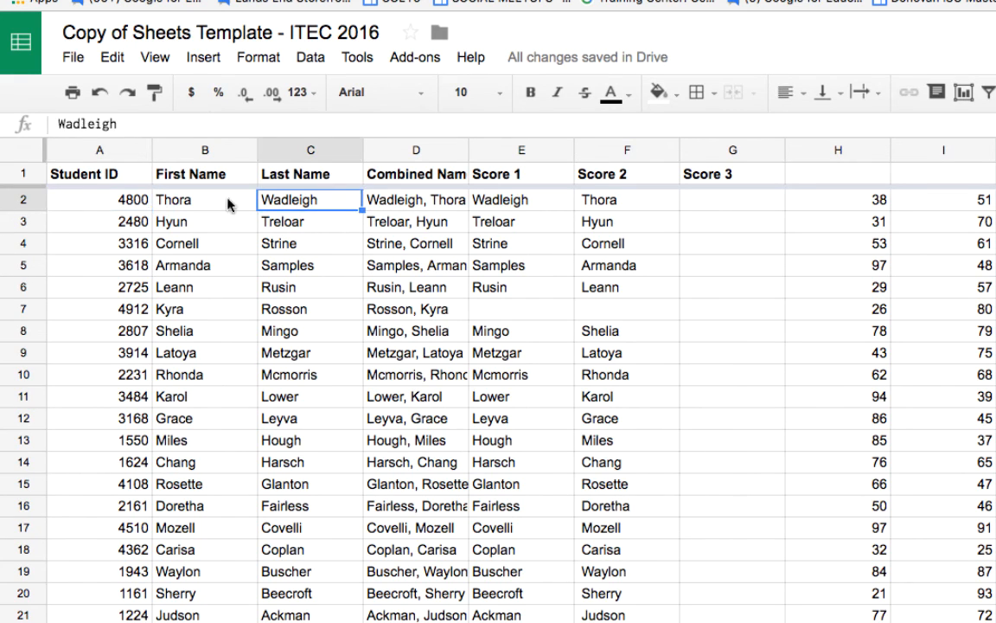
left_click(105, 199)
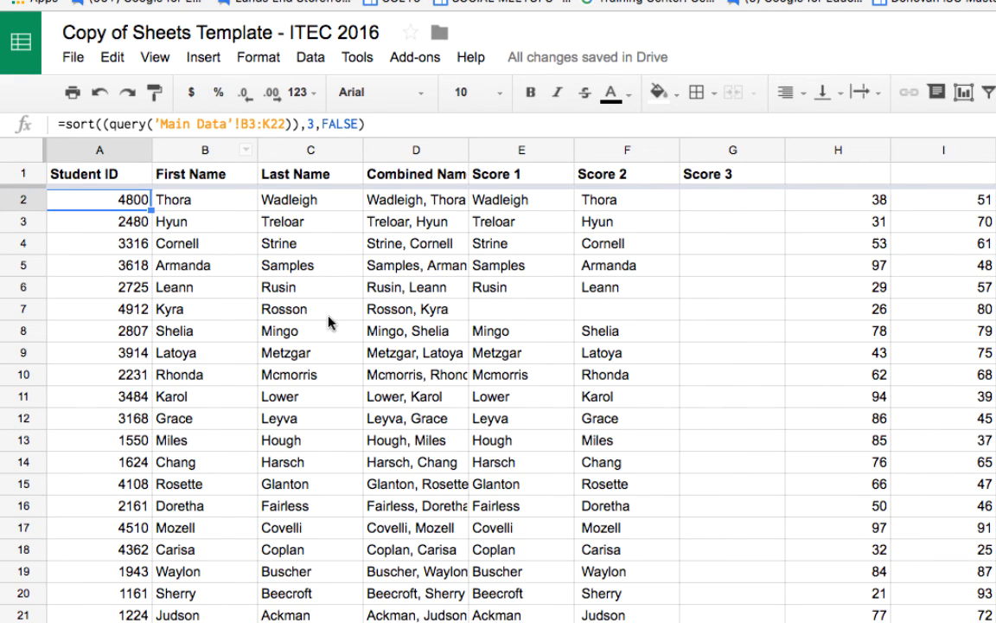